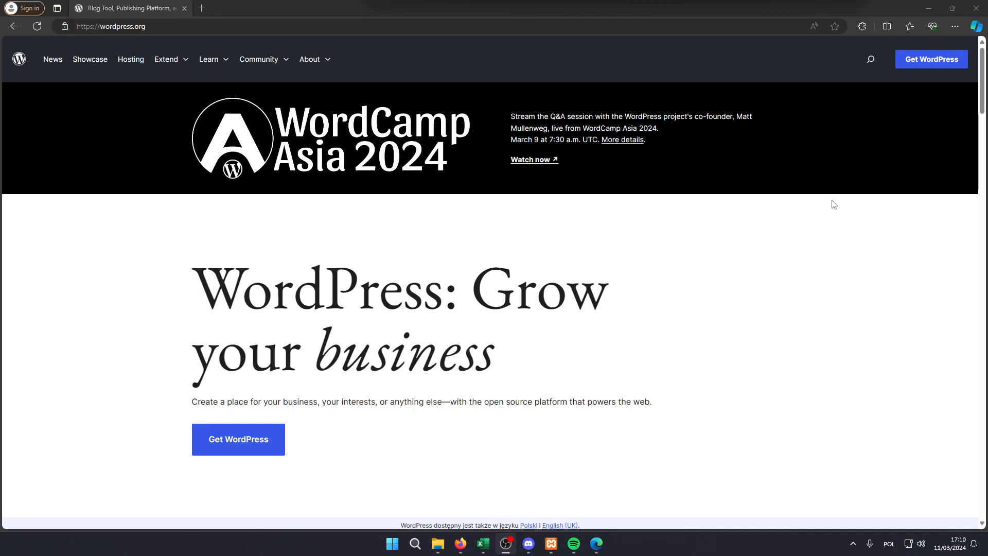
- Download WordPress 6.4.3 and copy the wordpress-6.4.3.zip archive from the desktop into XAMPP's htdocs folder
click(913, 65)
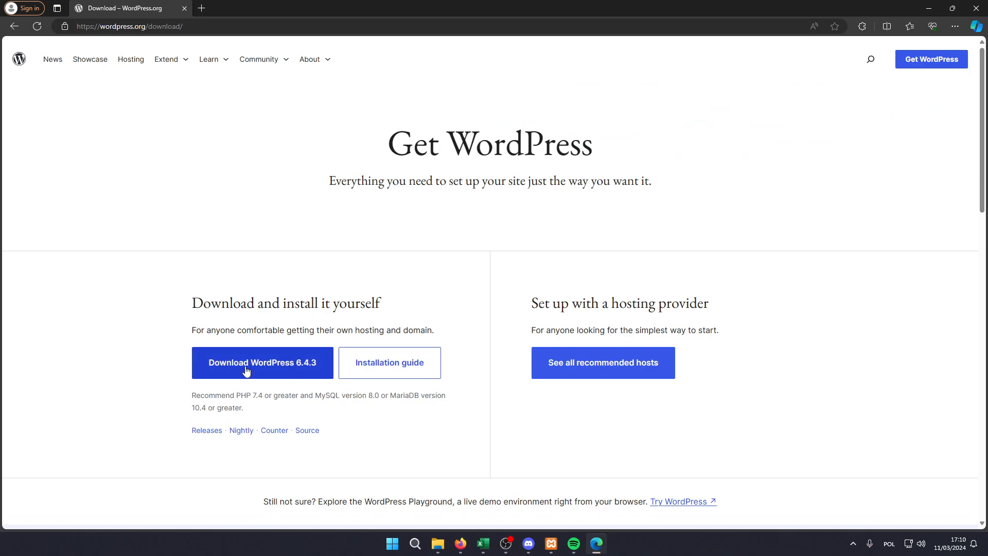
click(246, 367)
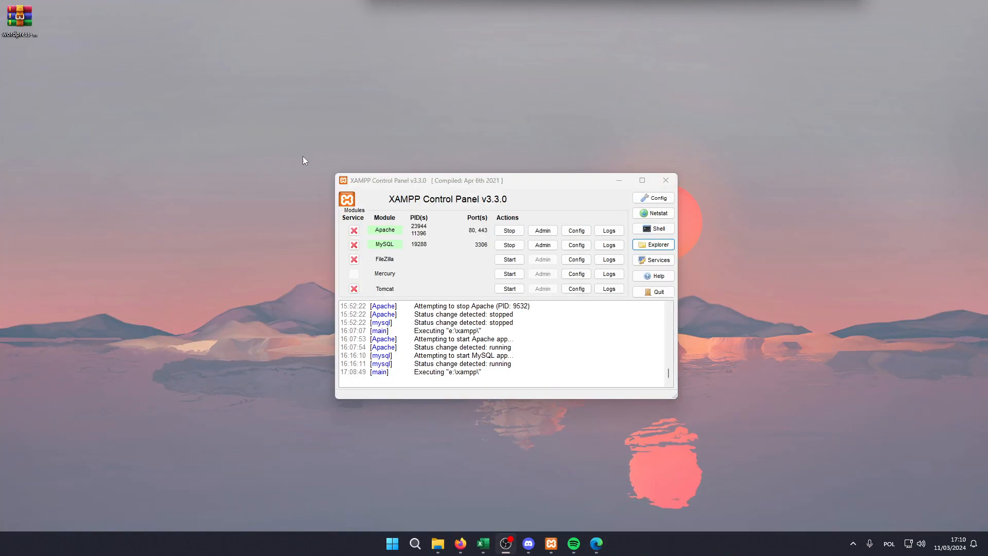
click(664, 244)
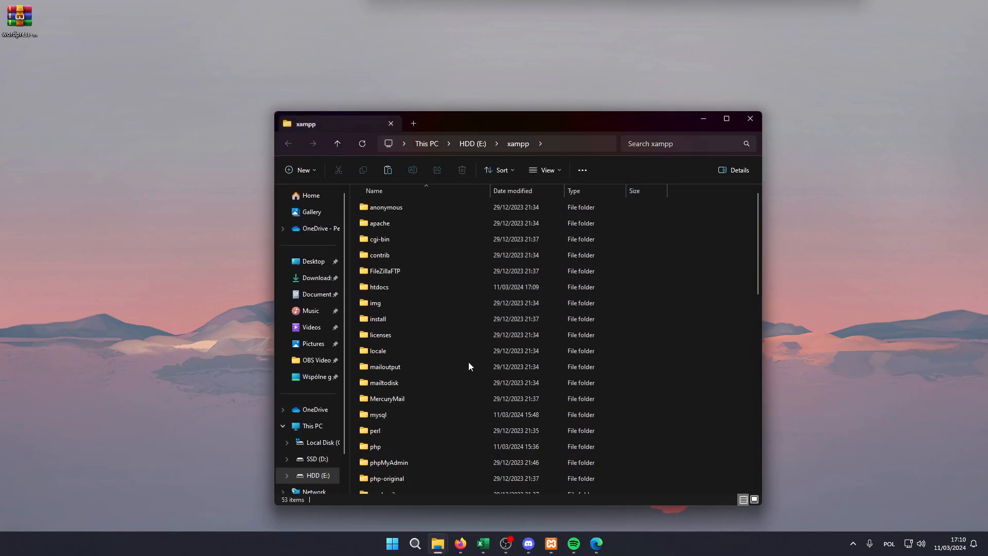
double_click(391, 286)
click(20, 20)
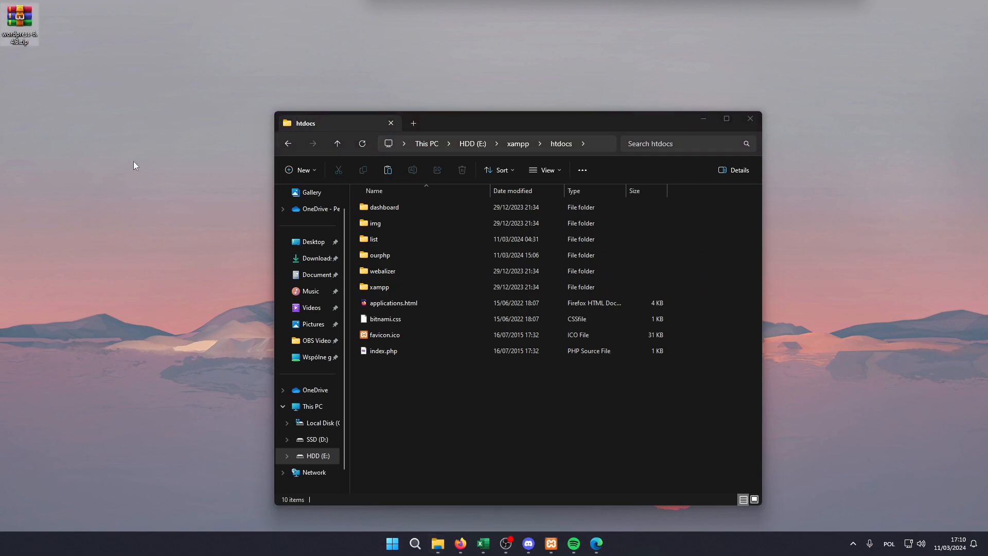
click(423, 401)
key(ctrl+v)
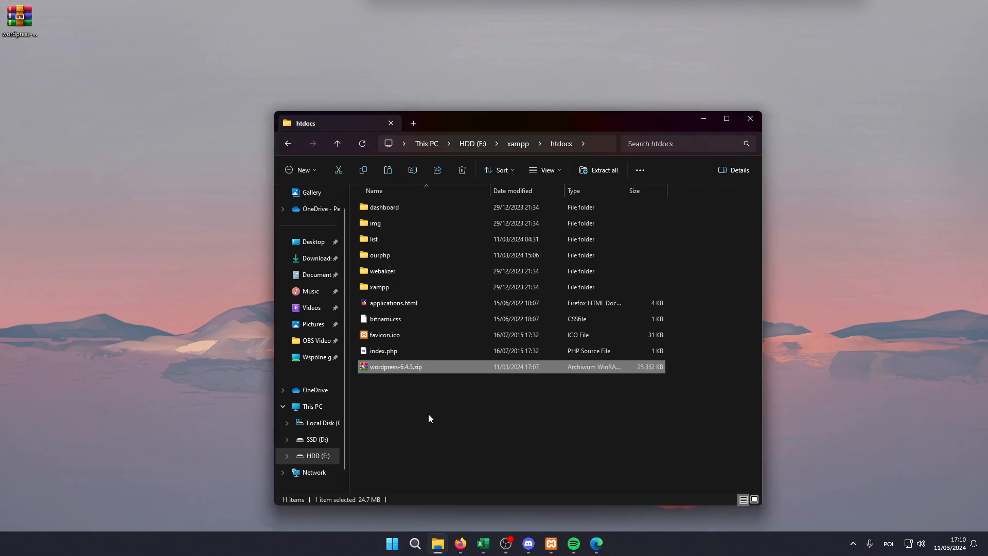
click(416, 446)
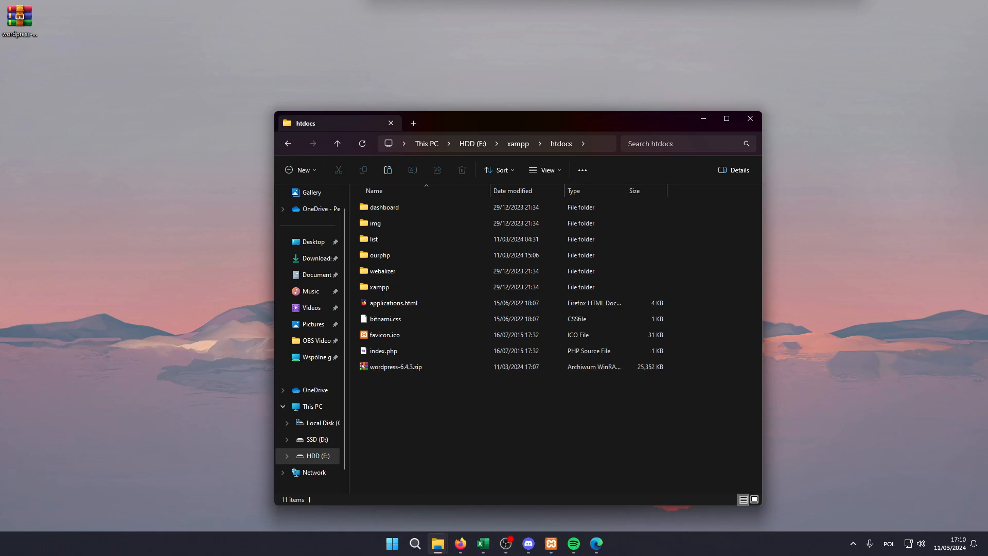
- Extract wordpress-6.4.3.zip directly into the htdocs folder and delete the archive there
right_click(395, 369)
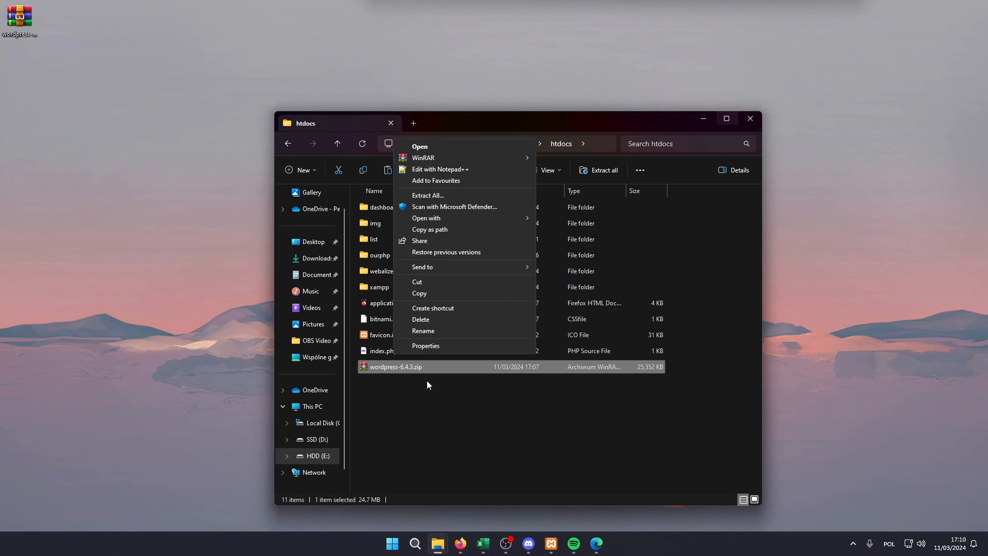
mouse_move(520, 157)
click(600, 196)
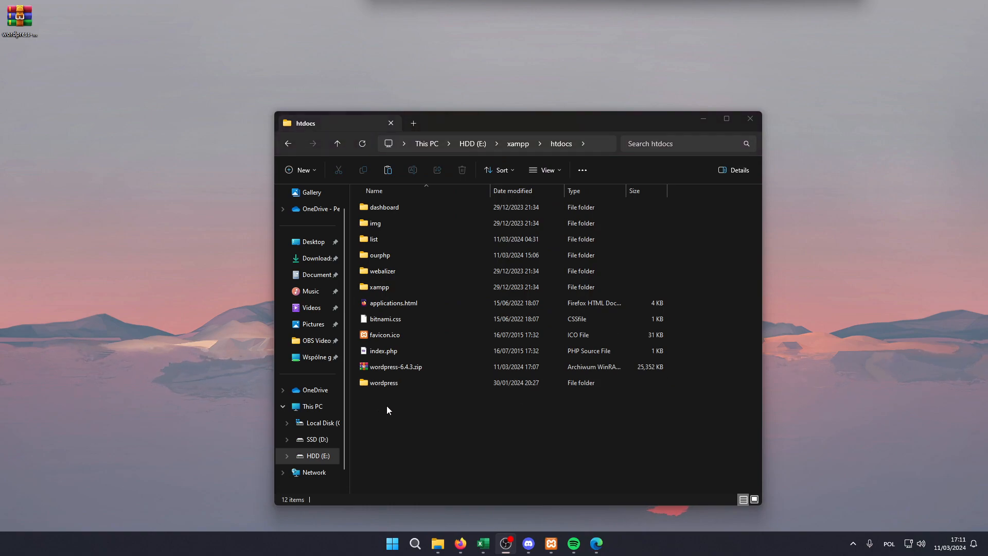
click(401, 372)
key(Delete)
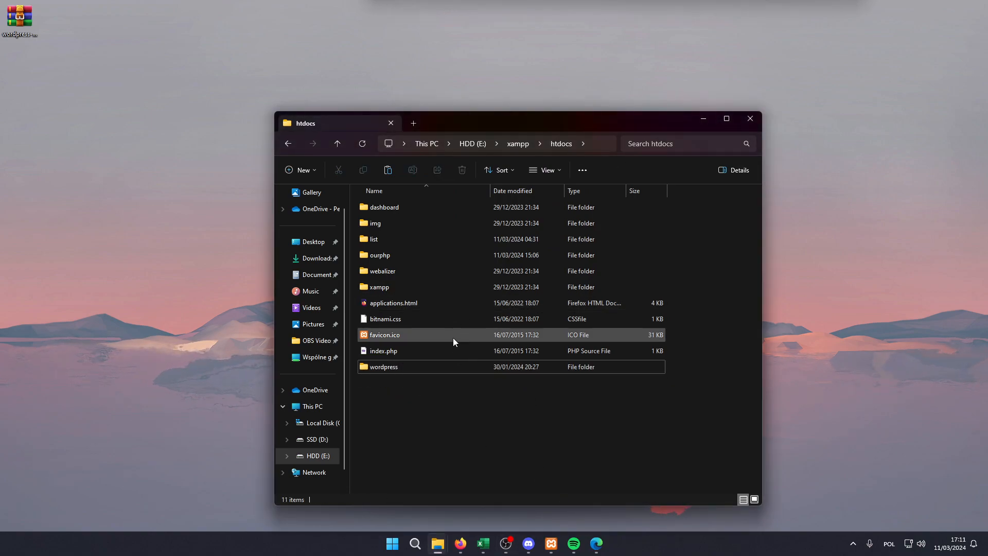
click(389, 369)
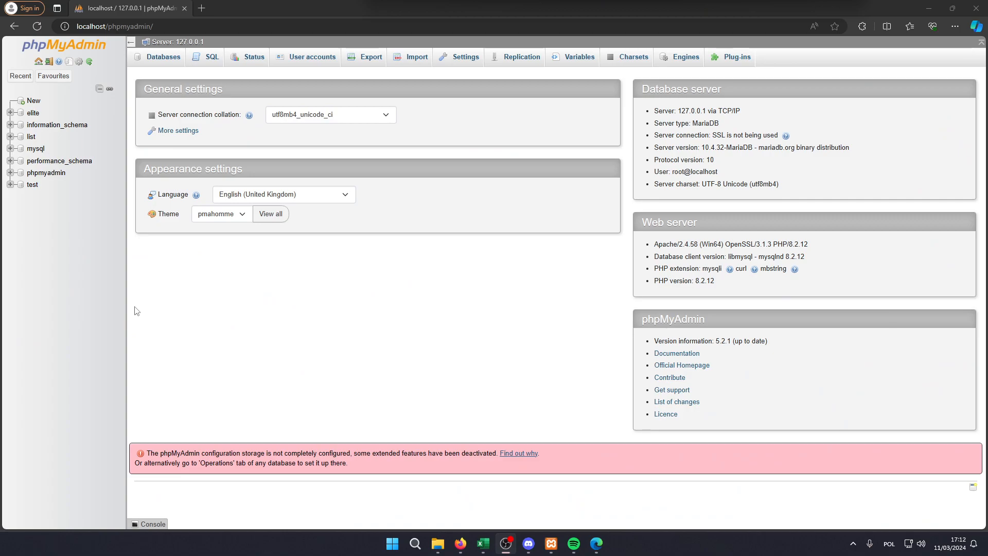
- Create a new database named wordpress in phpMyAdmin with the utf8mb4_general_ci collation
click(33, 101)
click(179, 144)
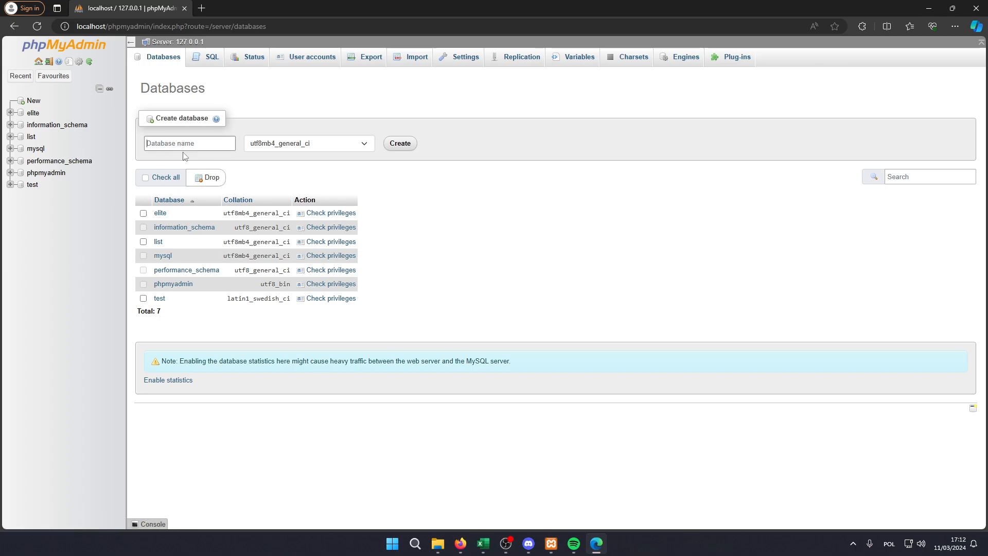
text(wordpress)
click(414, 144)
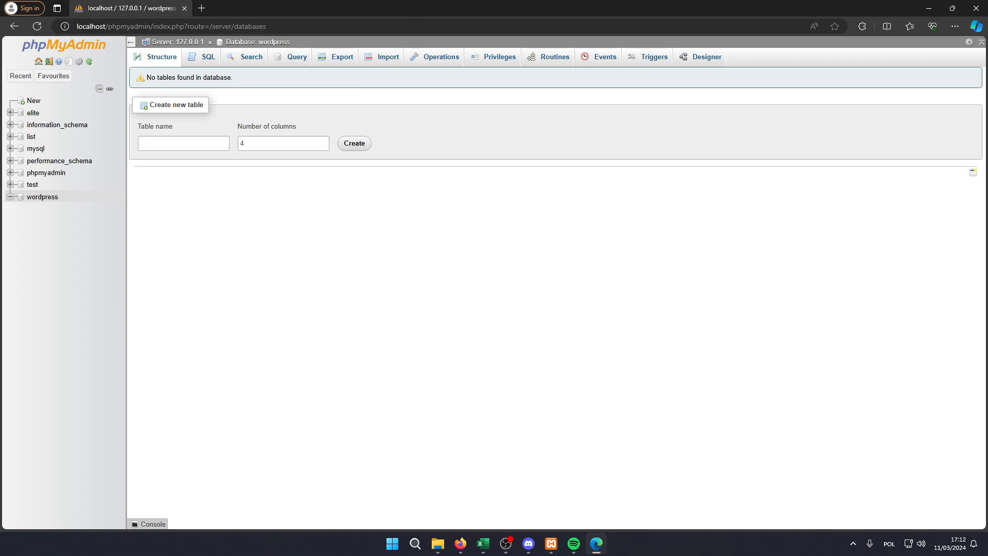
- Open an InPrivate browser window and enter localhost/wordpress as the address
key(ctrl+shift+n)
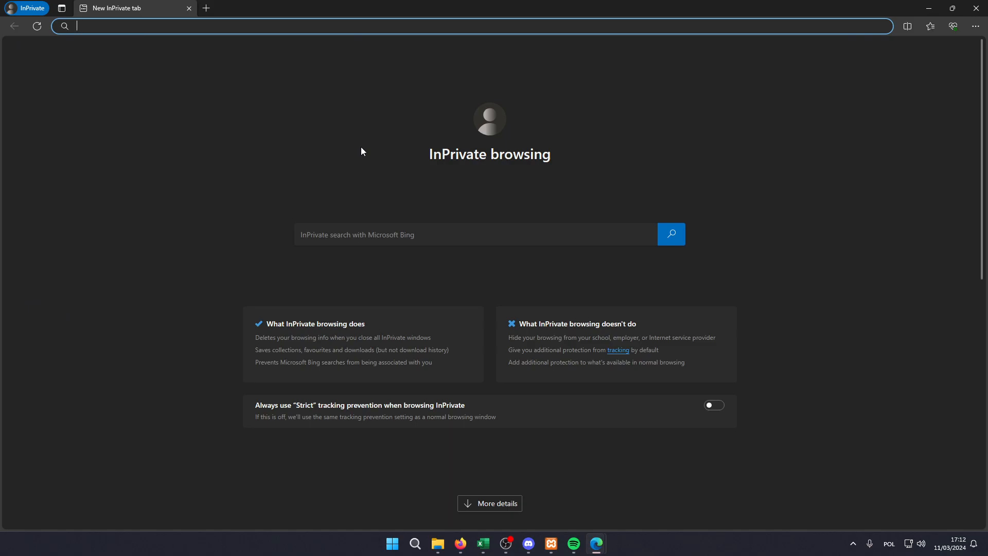
text(localhost/)
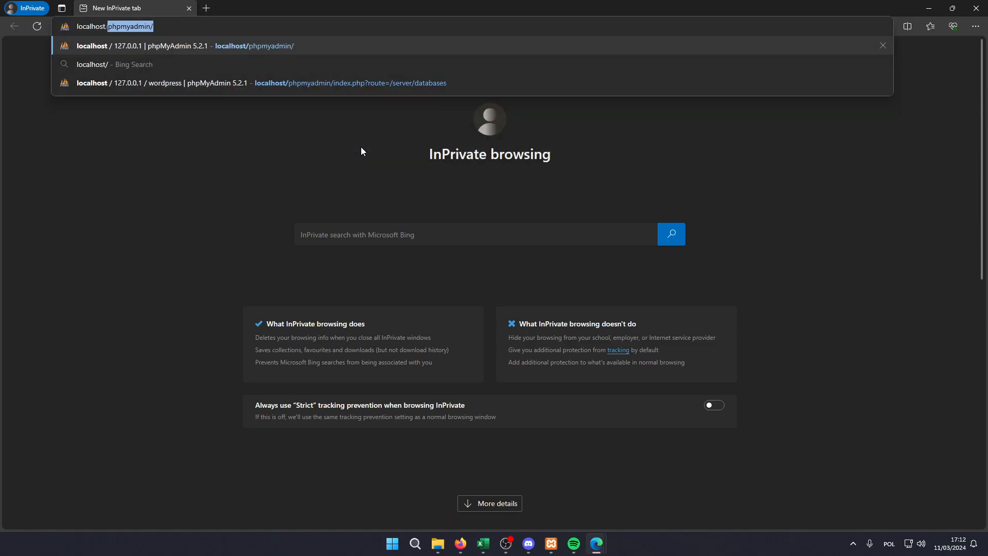
text(wordpress)
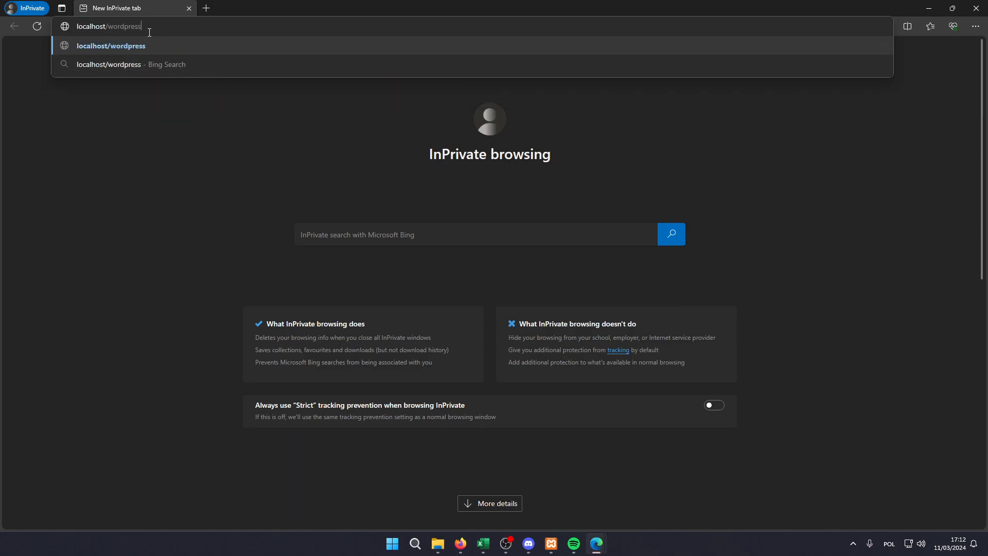
double_click(108, 37)
- Switch to File Explorer and rename the wordpress folder in htdocs as mywebsite
click(438, 543)
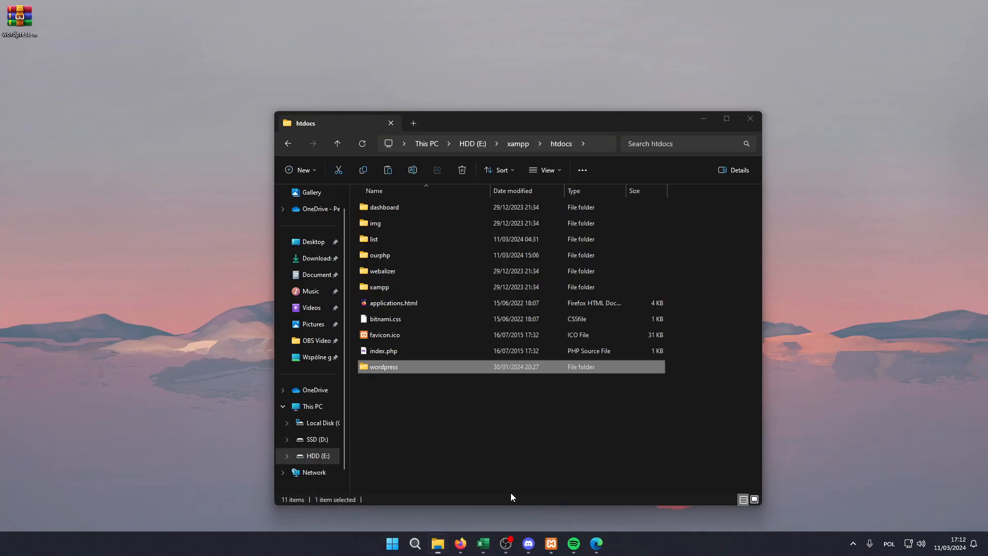
click(510, 492)
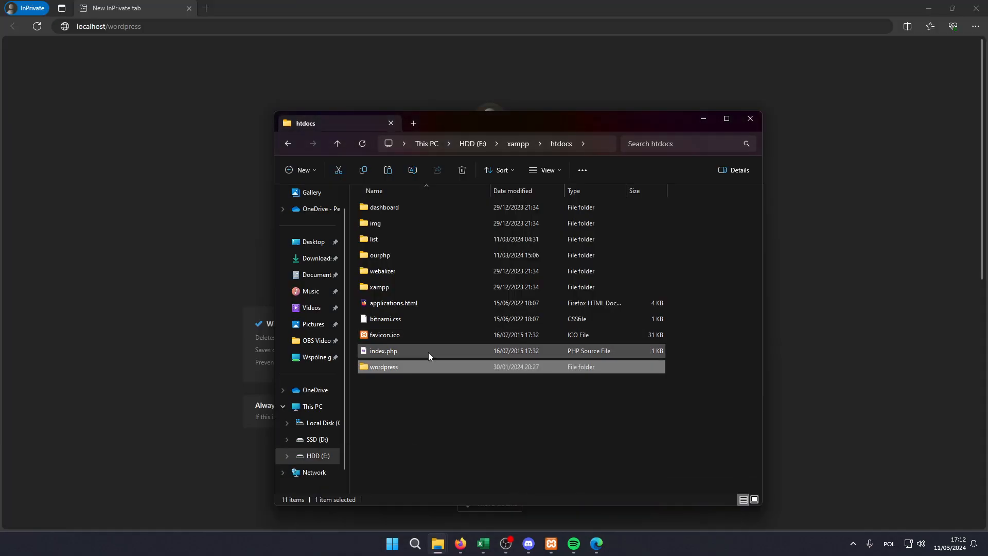
click(387, 372)
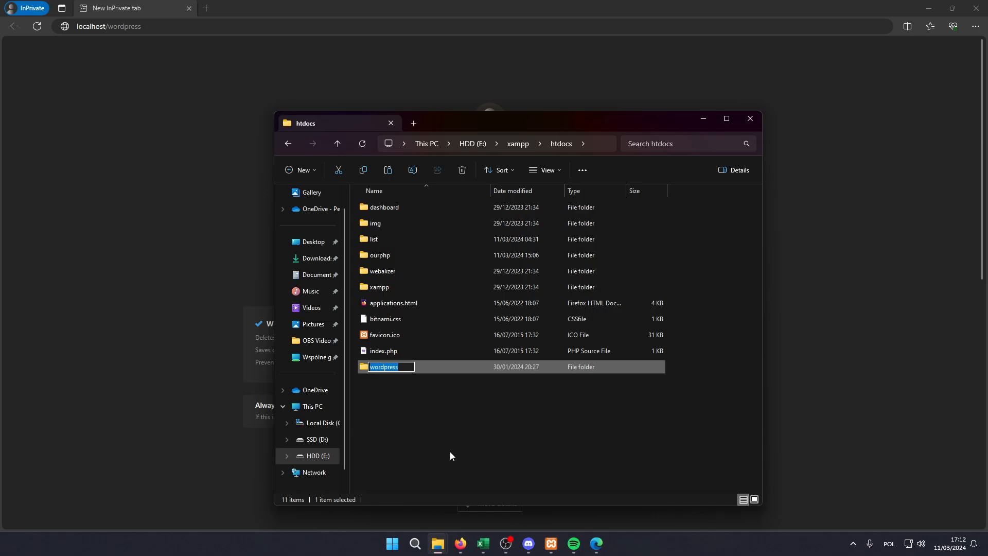
text(mywebsite)
key(Return)
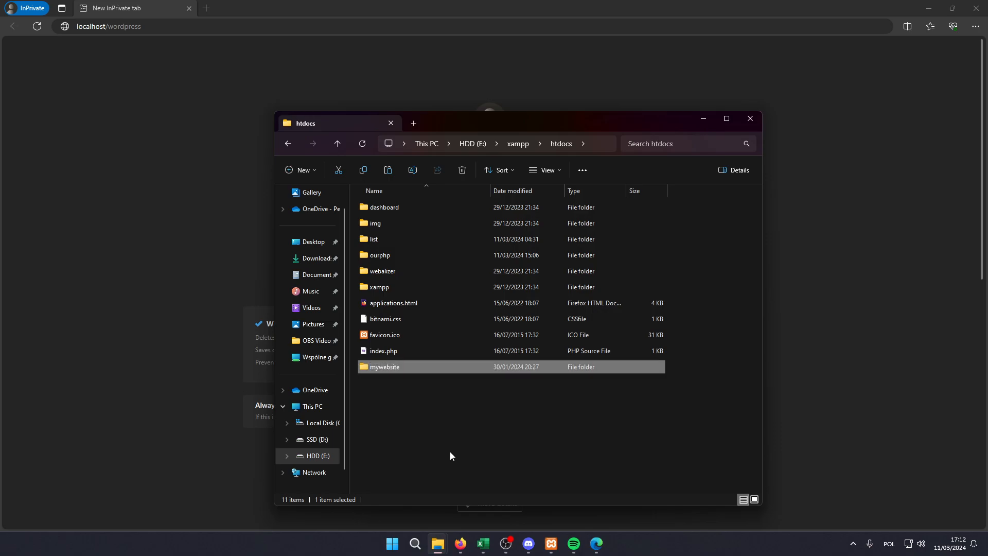
- Change the InPrivate window's address to localhost/mywebsite
drag(158, 26, 115, 31)
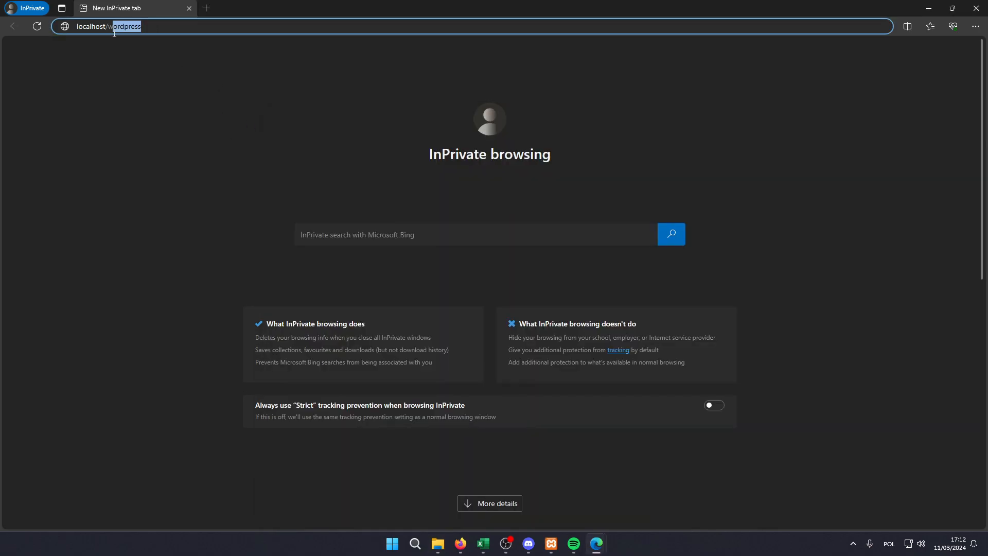
key(BackSpace)
key(BackSpace)
text(mywebsite)
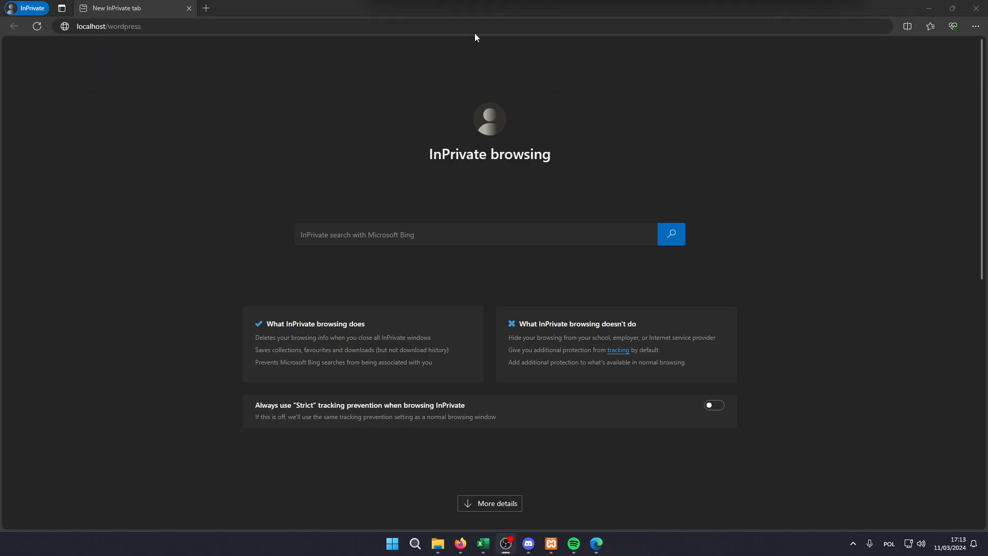
- Load the WordPress setup at localhost/wordpress, continue with English (United States), and proceed to the database connection form
click(478, 26)
key(Return)
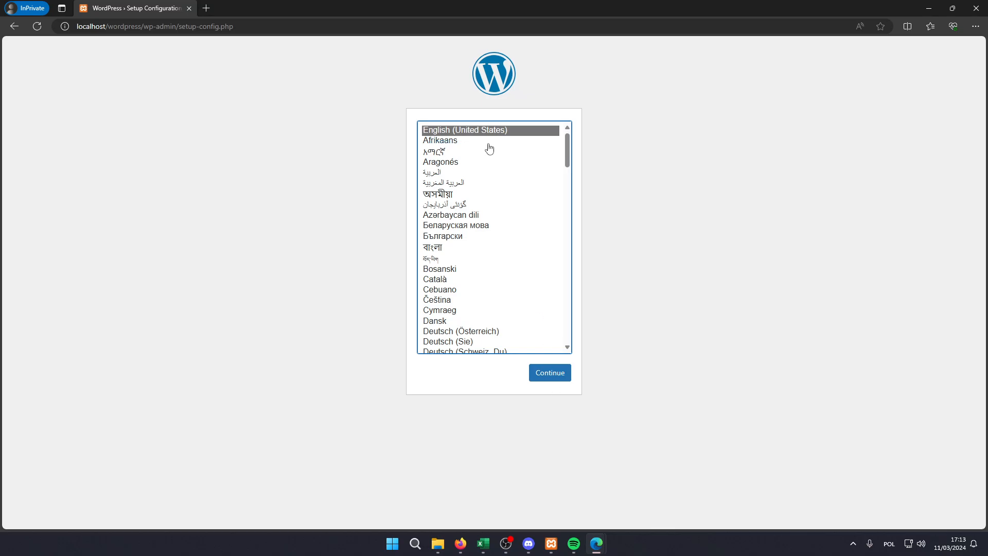
scroll(496, 160, down, 6)
scroll(483, 146, up, 6)
click(549, 376)
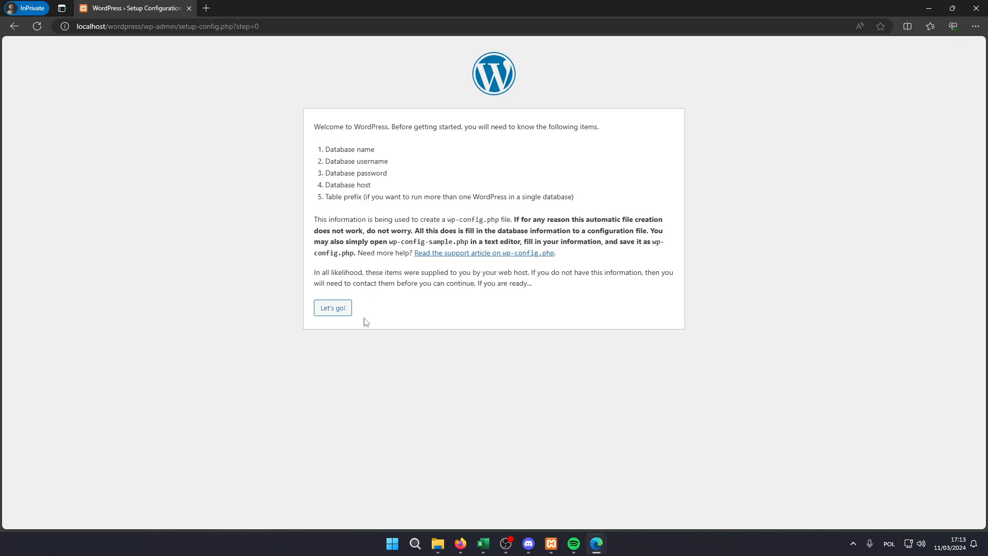
click(331, 307)
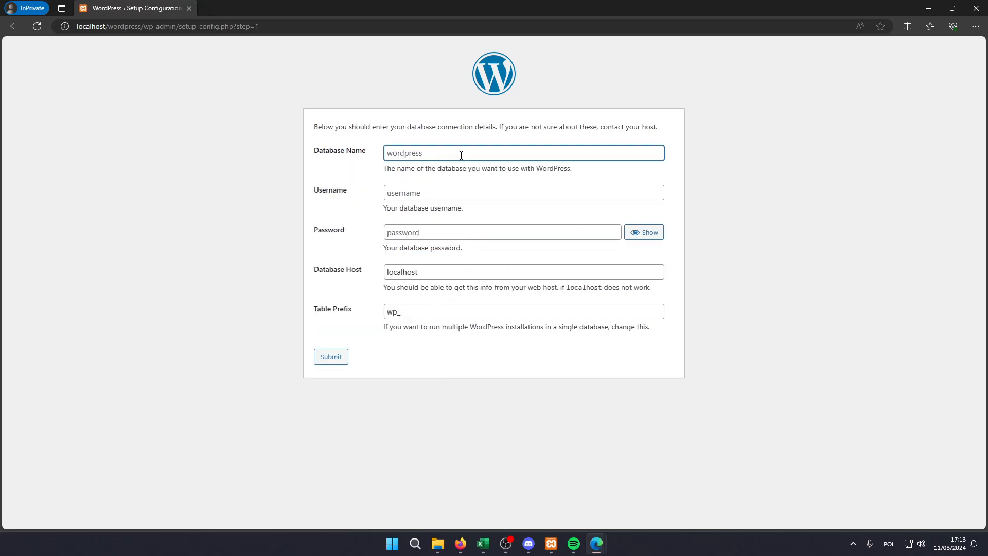
- Check the database name in phpMyAdmin, and enter wordpress as the database name and root as the username in the setup form
mouse_move(595, 544)
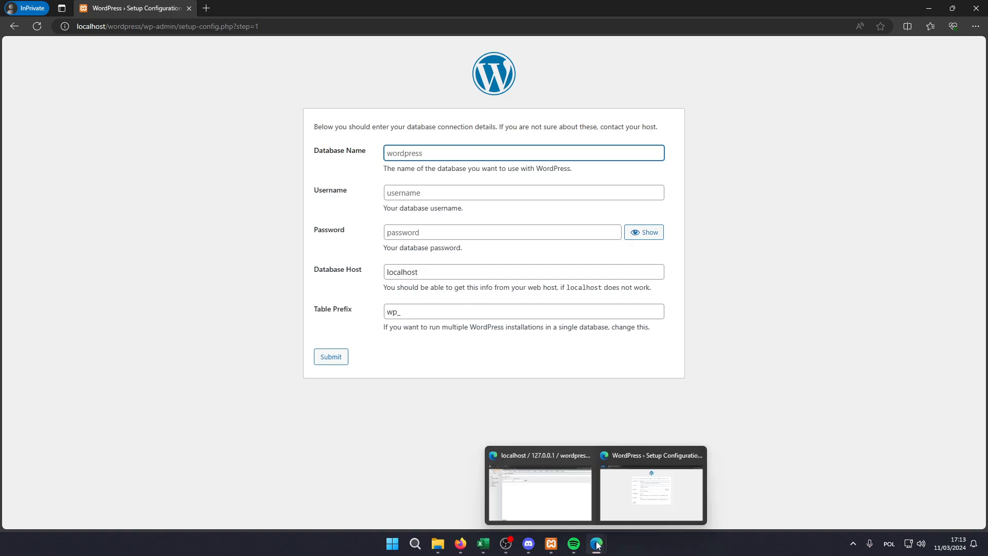
click(540, 492)
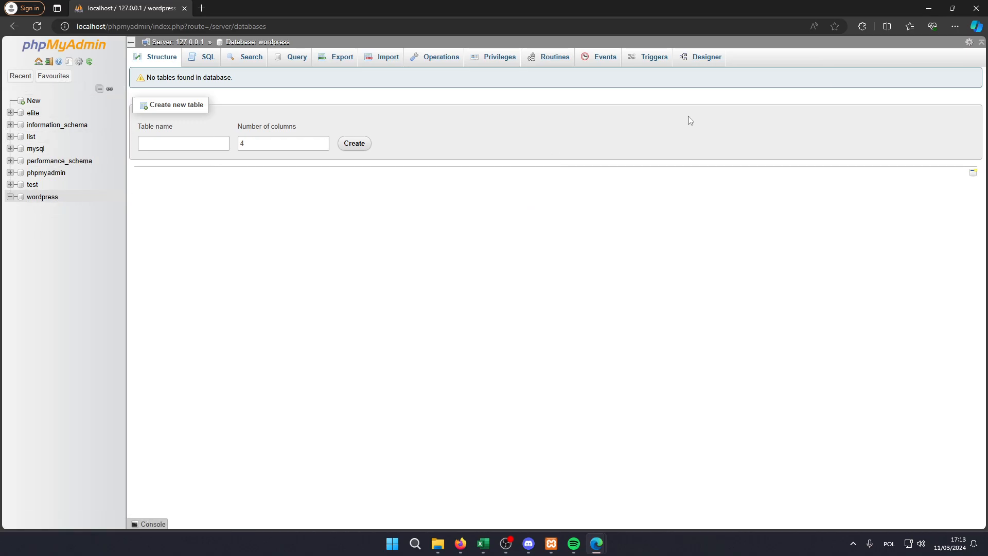
click(928, 6)
text(wordpress)
click(437, 194)
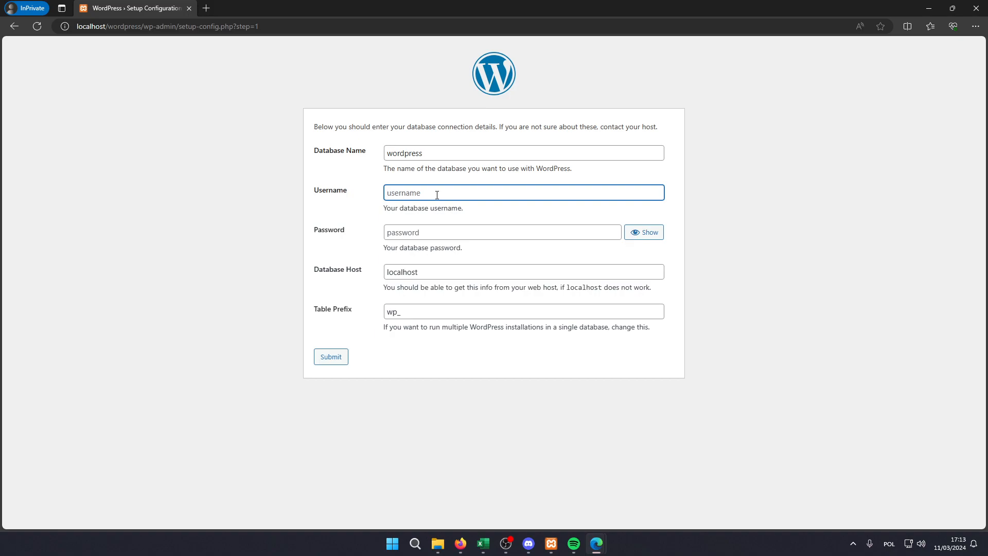
text(root)
- Submit the database connection details with a blank password, localhost as the host and wp_ as the table prefix
click(431, 235)
click(465, 252)
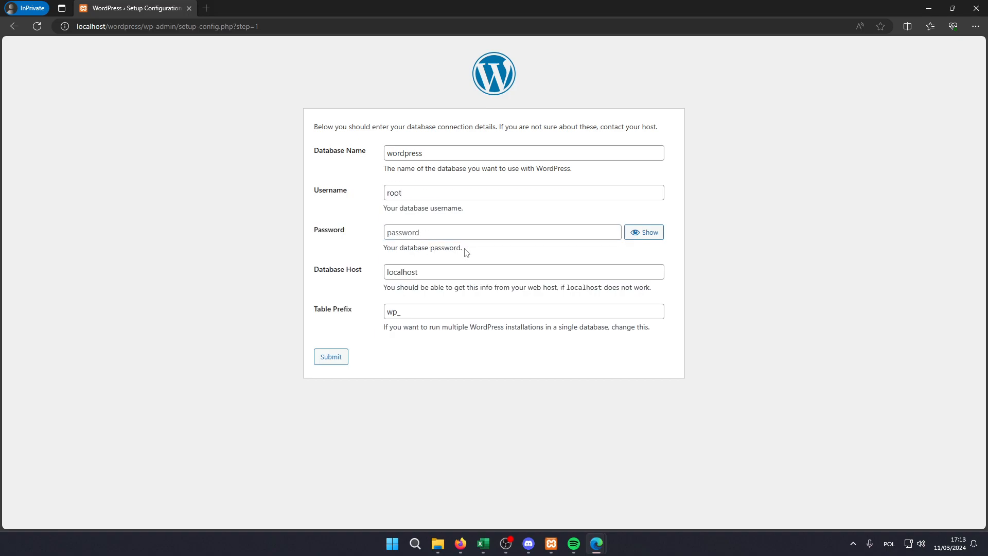
click(465, 234)
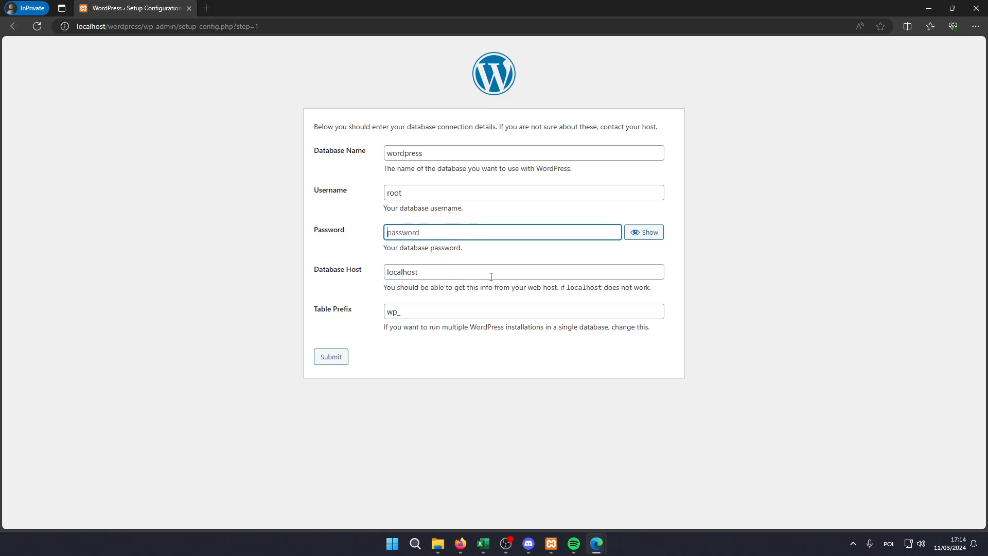
click(366, 277)
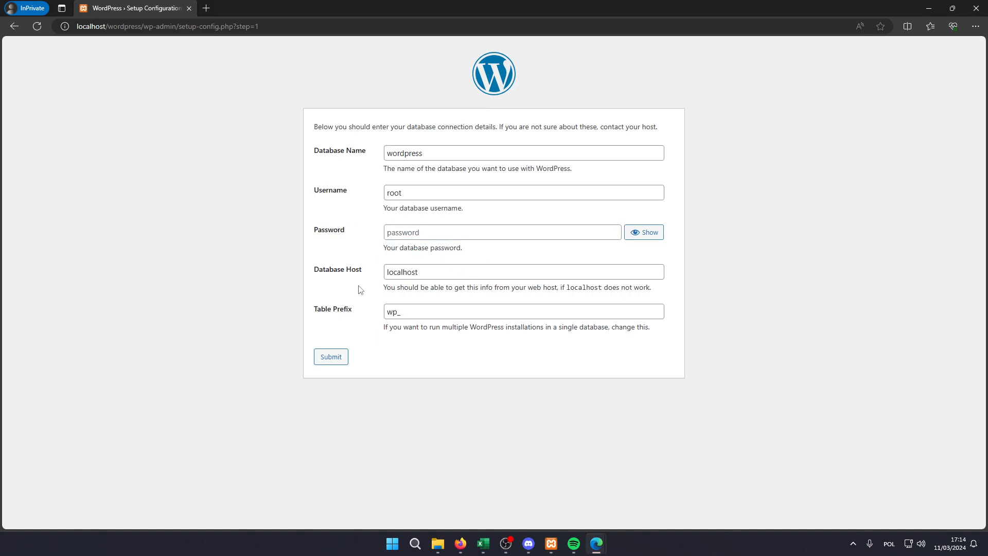
click(408, 313)
click(361, 356)
click(338, 358)
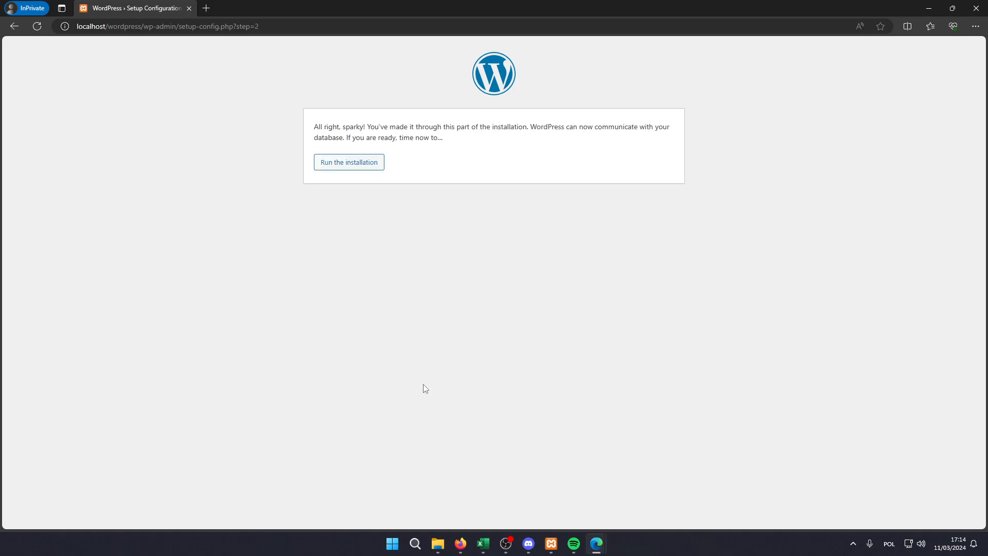
- Run the WordPress installation and enter My Website as the site title
click(349, 169)
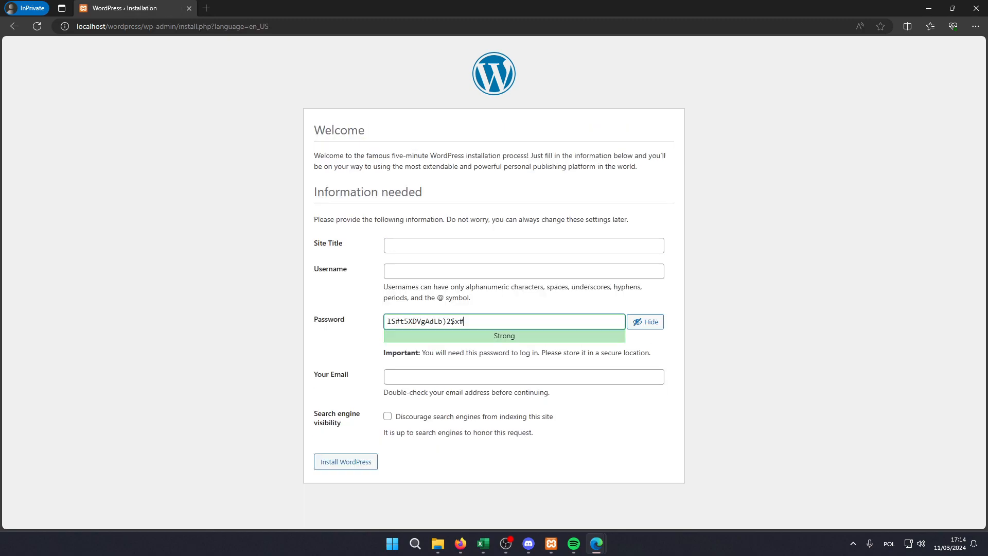
click(446, 248)
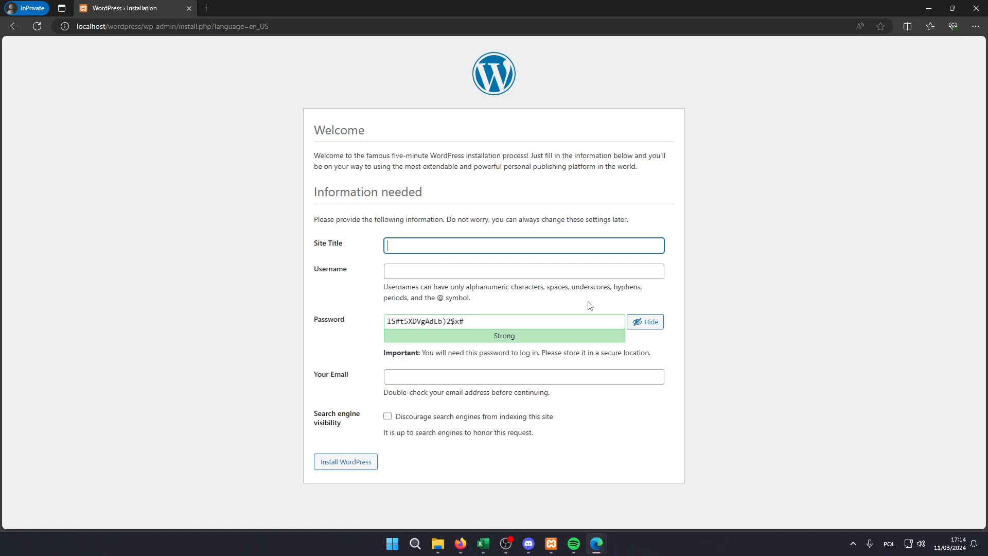
text(My Website)
- Set the administrator username to admin, replace the generated account password, and confirm use of a weak password
click(563, 271)
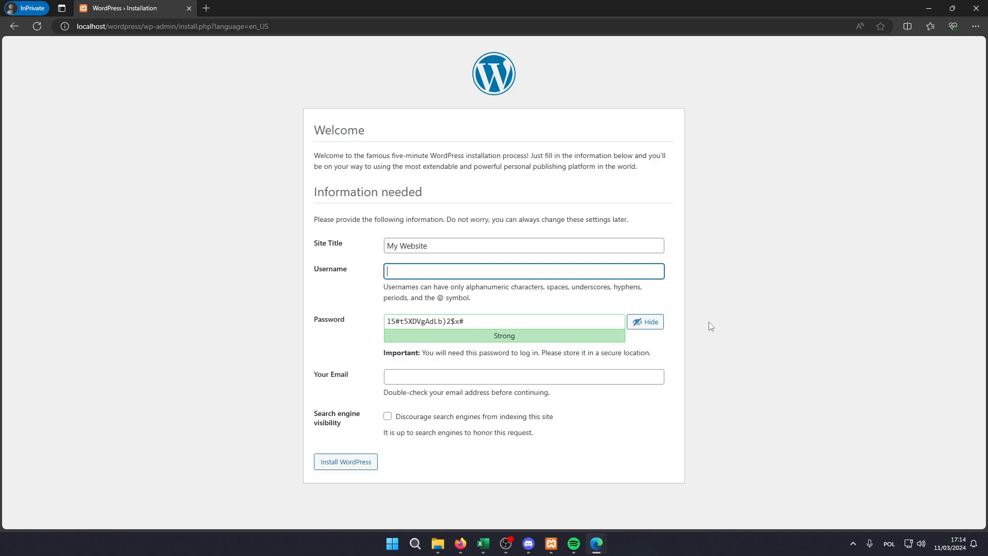
text(admin)
key(Tab)
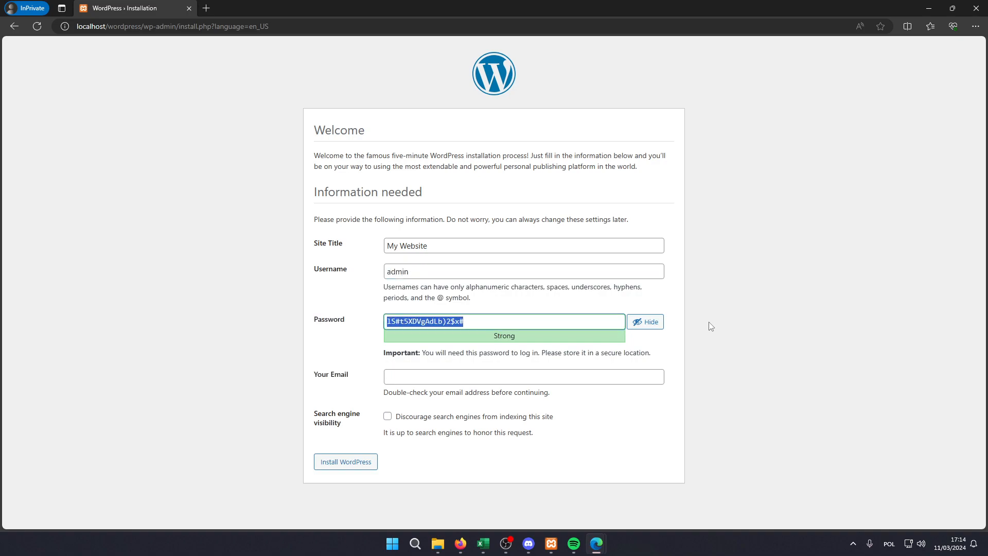
text(admin)
click(690, 327)
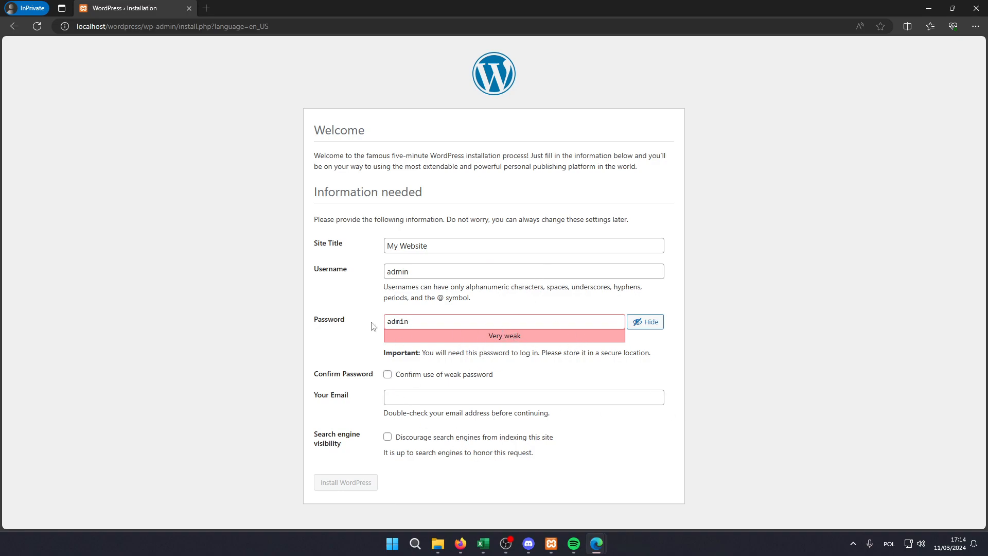
click(387, 374)
- Fill in the administrator's email address and install WordPress with search engine indexing left allowed
click(408, 398)
text(mail@doesntexist.com)
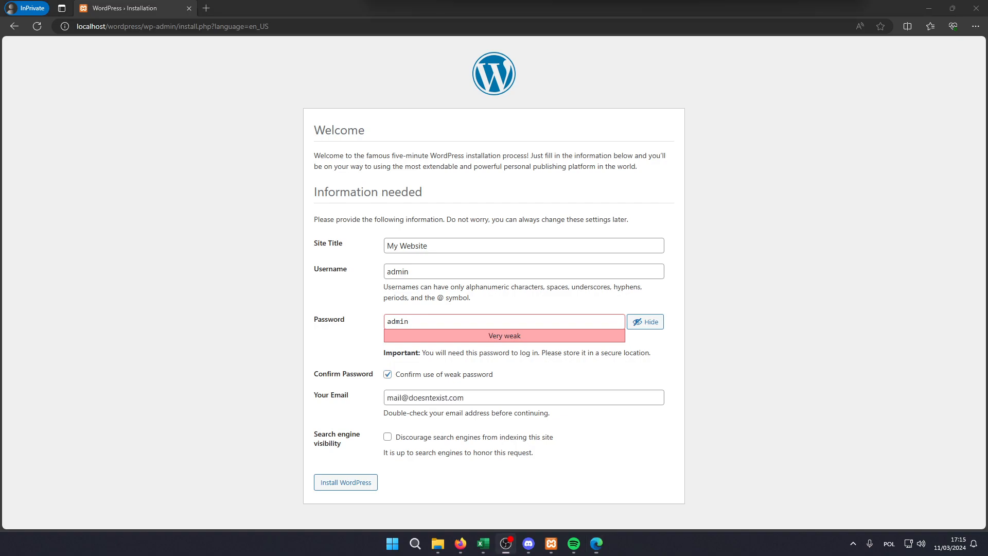
click(353, 486)
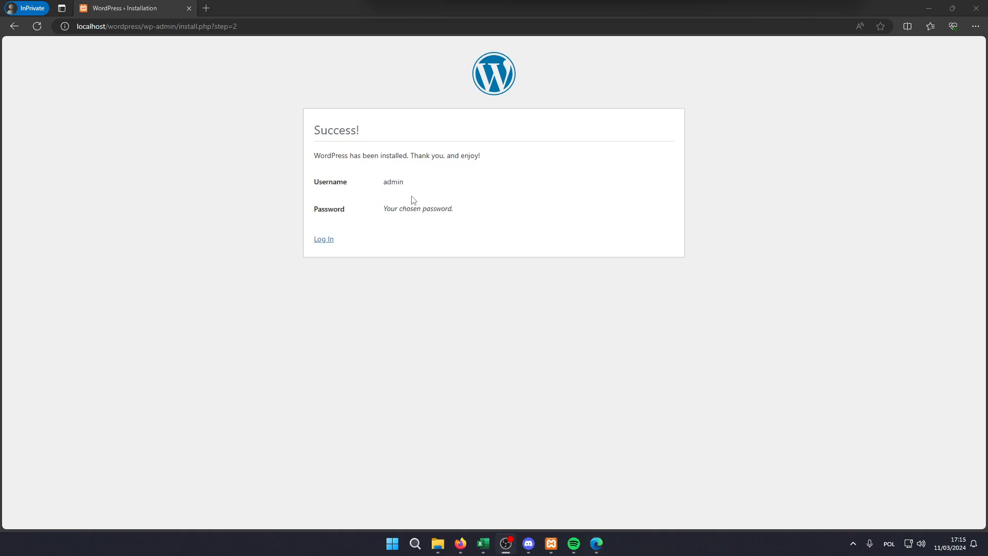
- Log in to WordPress as admin with the account password and the Remember Me option enabled
click(323, 240)
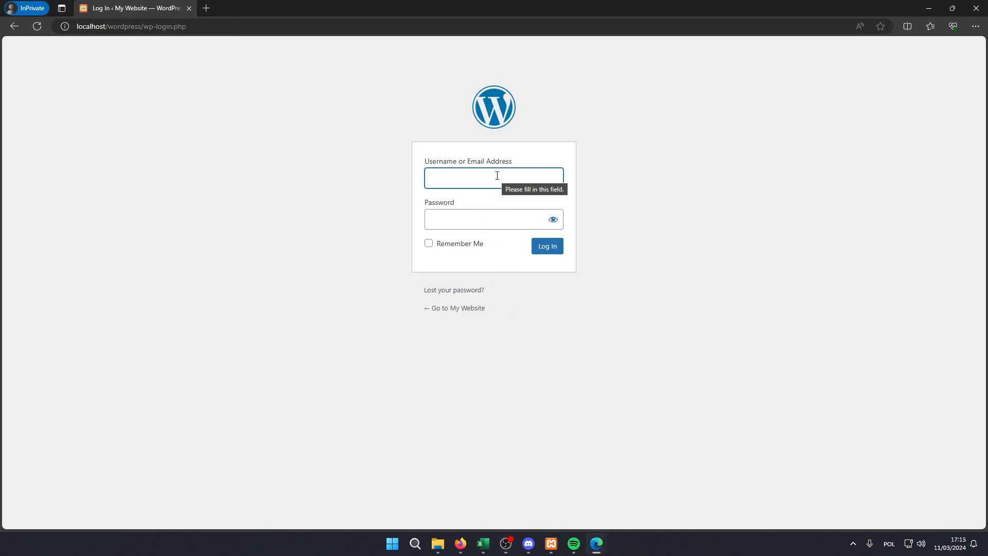
text(admin)
key(Tab)
text(admin)
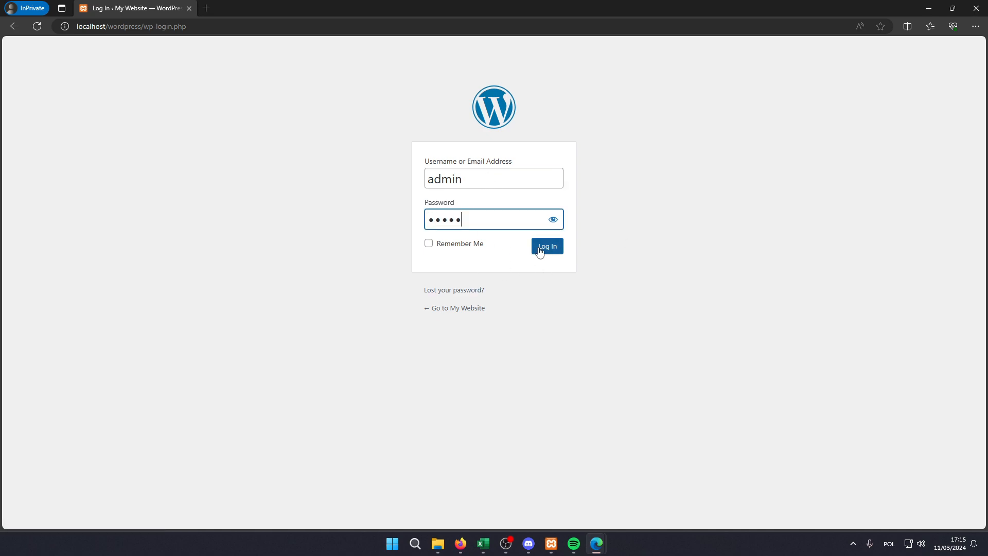
click(429, 244)
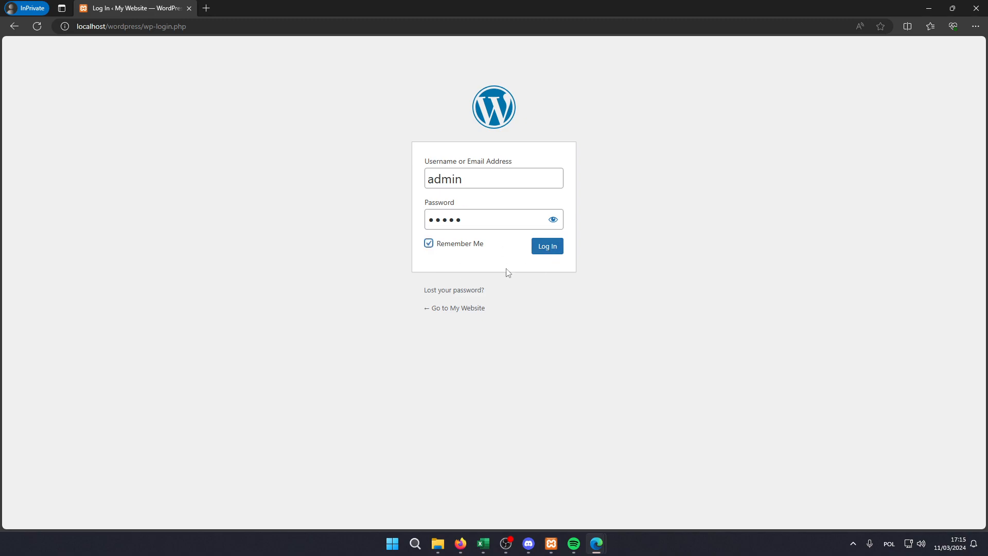
click(542, 252)
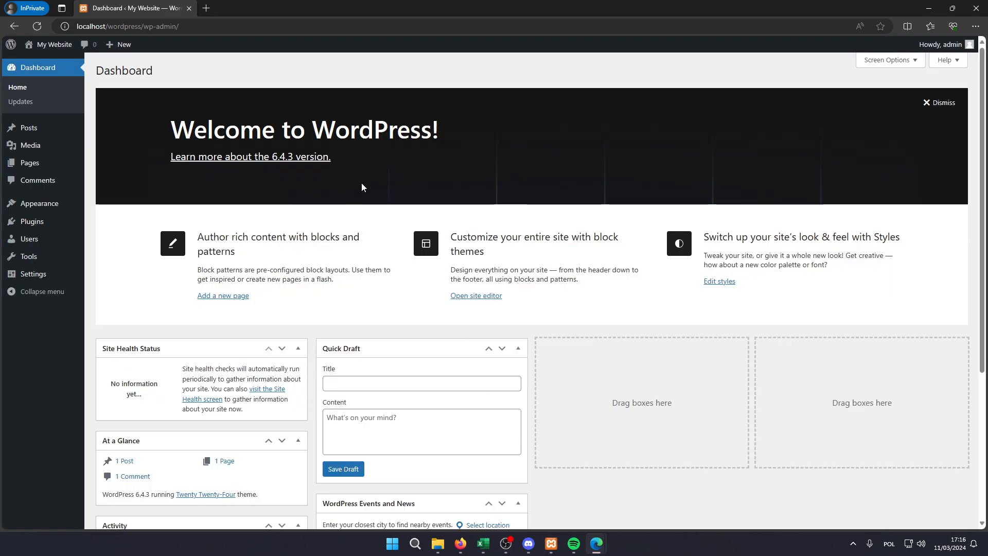
- Visit the My Website front page, look through its default content, and return to the dashboard
click(56, 46)
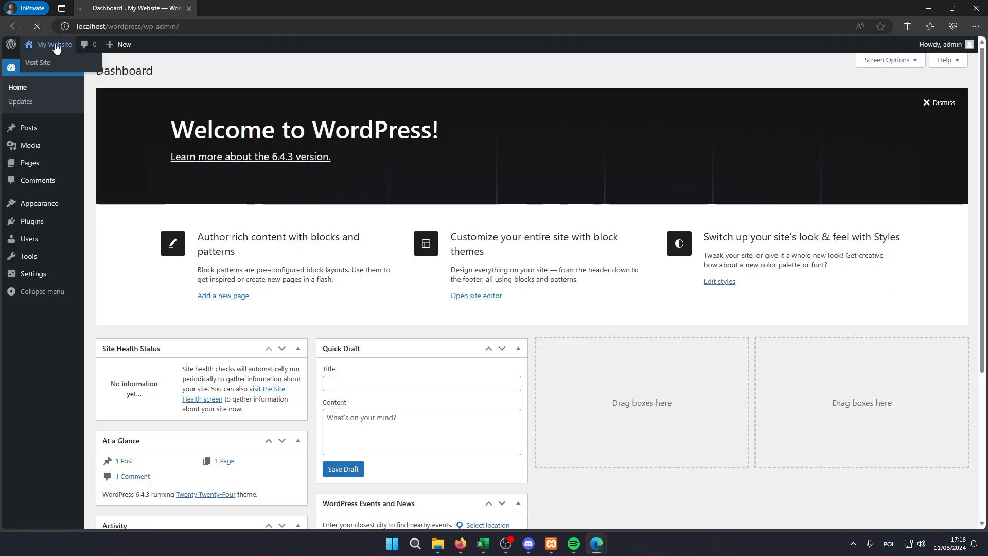
scroll(454, 228, down, 20)
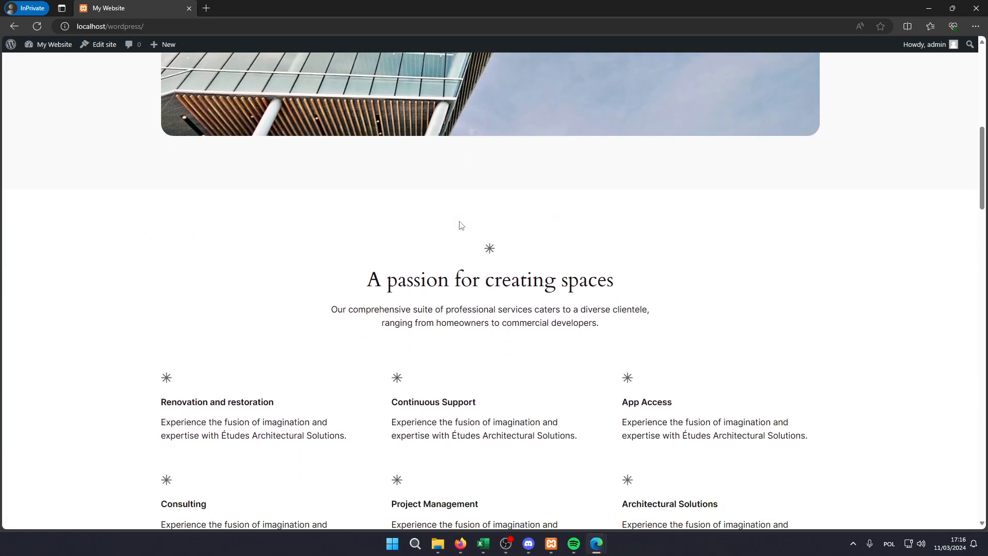
scroll(452, 228, down, 8)
scroll(465, 289, up, 20)
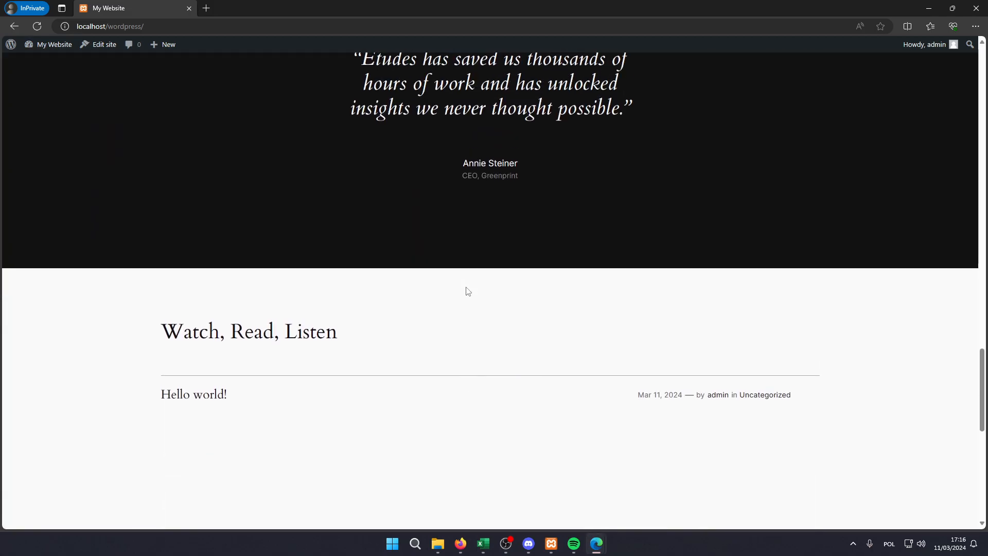
scroll(465, 289, up, 10)
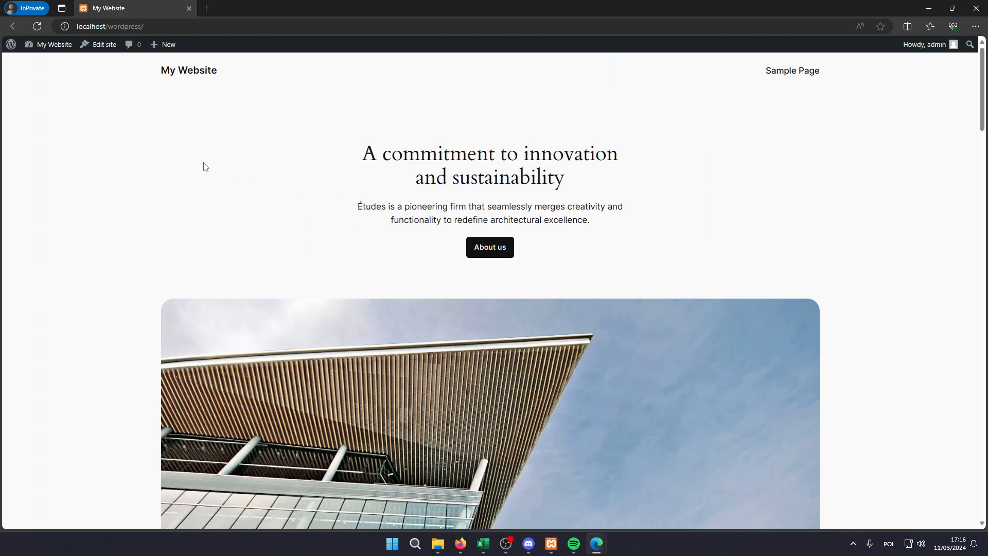
scroll(207, 159, down, 1)
click(13, 27)
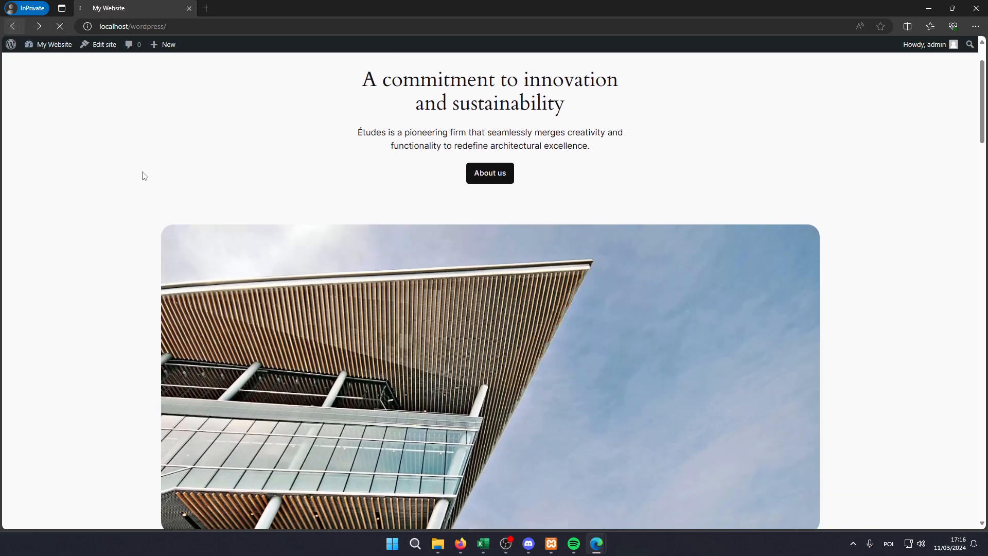
mouse_move(39, 133)
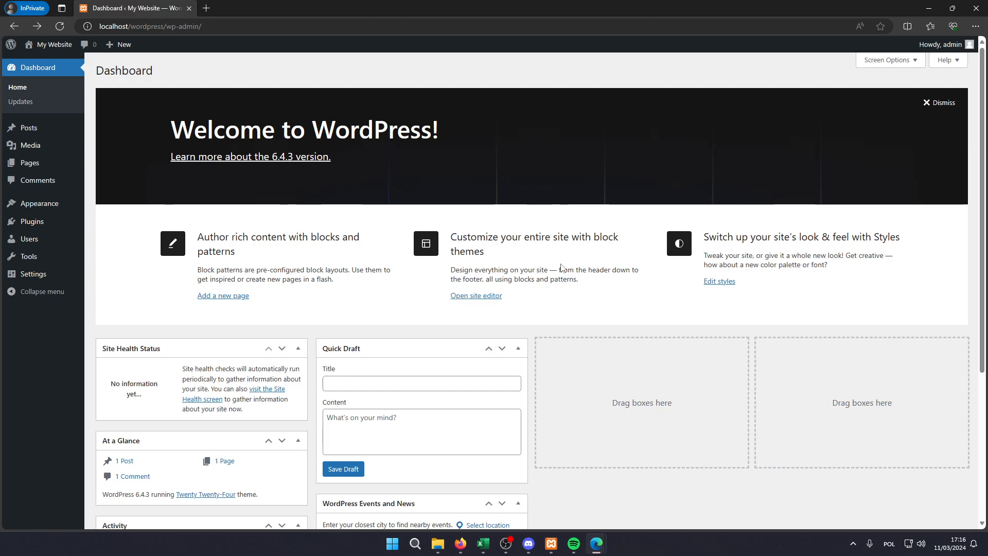